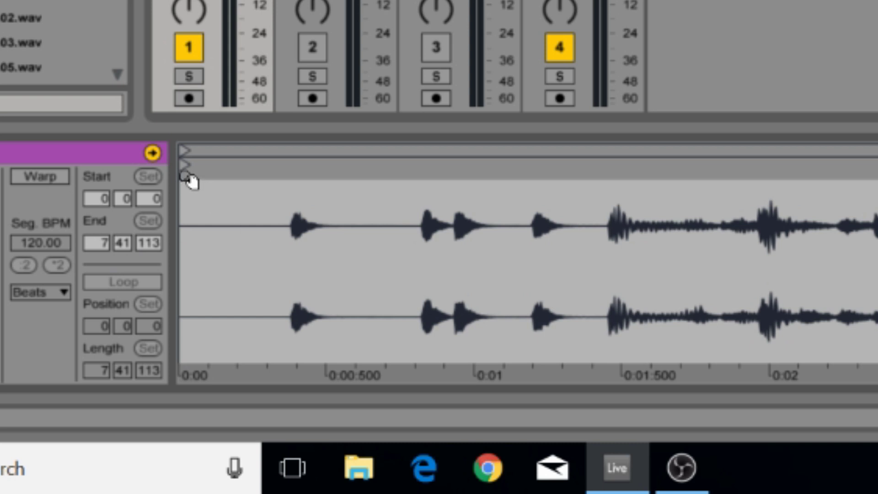
Step: Move the clip's start marker to the first drum hit at 0:00.375 and audition the clip from there
mouse_move(185, 167)
mouse_down()
mouse_move(226, 169)
mouse_move(209, 178)
mouse_move(225, 179)
mouse_up()
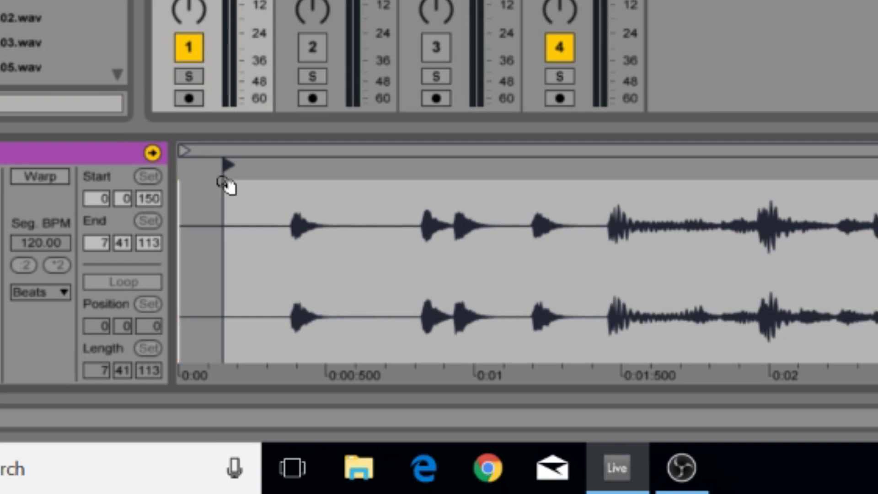
mouse_move(229, 165)
mouse_down()
mouse_move(292, 161)
mouse_move(206, 171)
mouse_move(275, 173)
mouse_move(227, 180)
mouse_move(294, 186)
mouse_move(296, 272)
mouse_move(262, 274)
mouse_up()
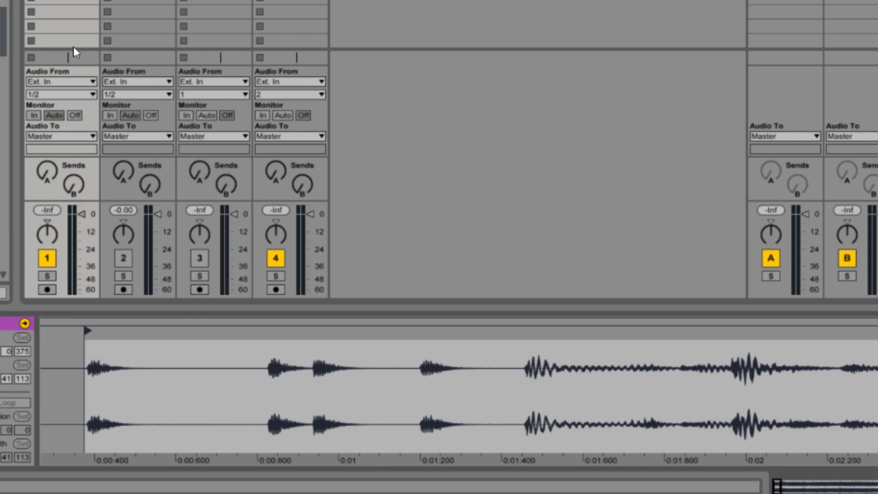
key(Return)
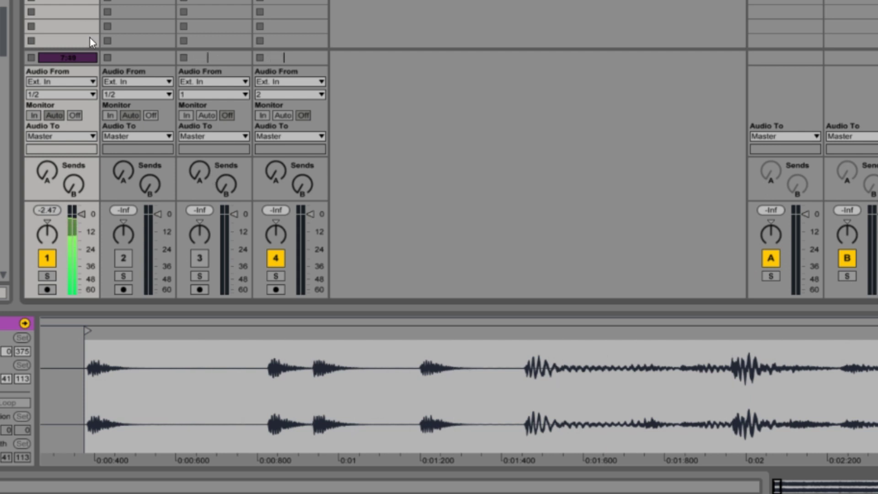
click(30, 42)
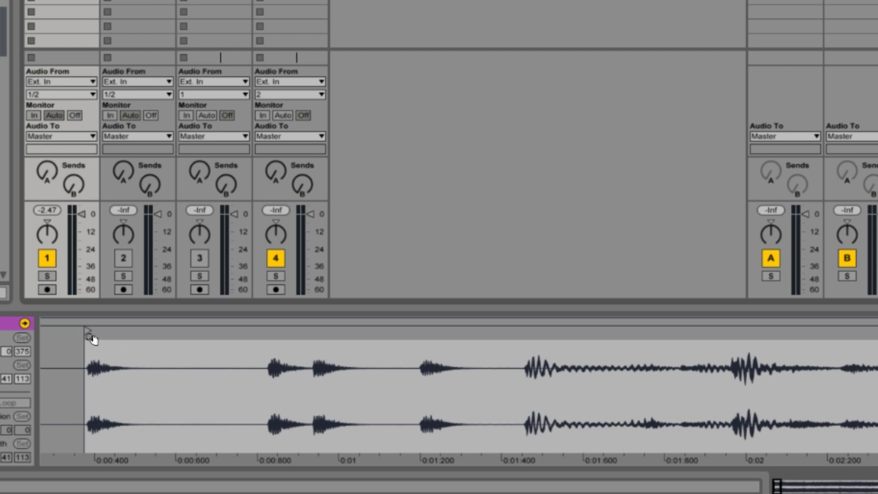
Step: Move the start marker onto the first downbeat at about 0:01.459 and set 1.1.1 at that point
mouse_move(90, 334)
mouse_down()
mouse_move(539, 331)
mouse_move(514, 332)
mouse_move(527, 332)
mouse_move(527, 398)
mouse_move(517, 428)
mouse_move(500, 433)
mouse_up()
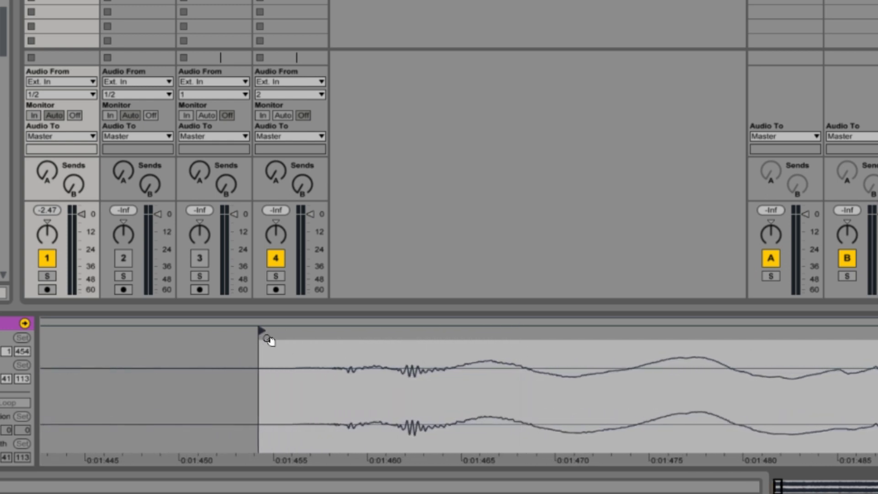
drag(262, 332, 346, 329)
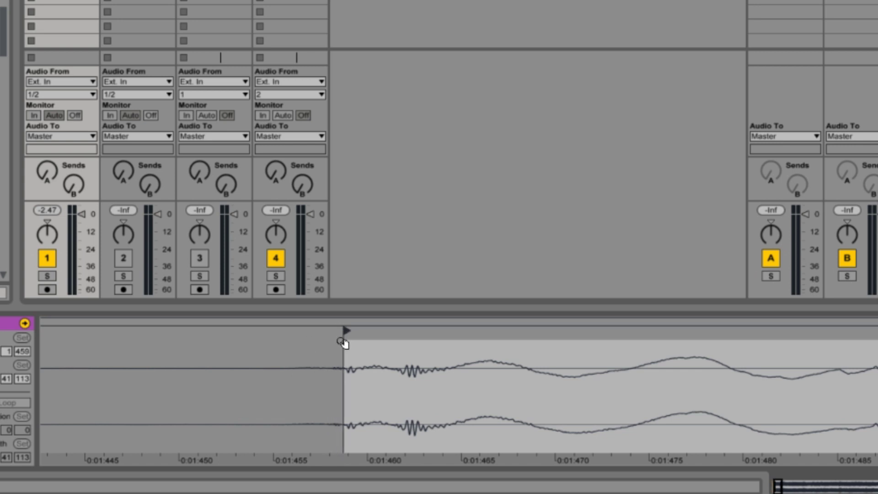
drag(317, 339, 317, 311)
mouse_move(220, 338)
mouse_down()
mouse_move(219, 325)
mouse_move(171, 319)
mouse_up()
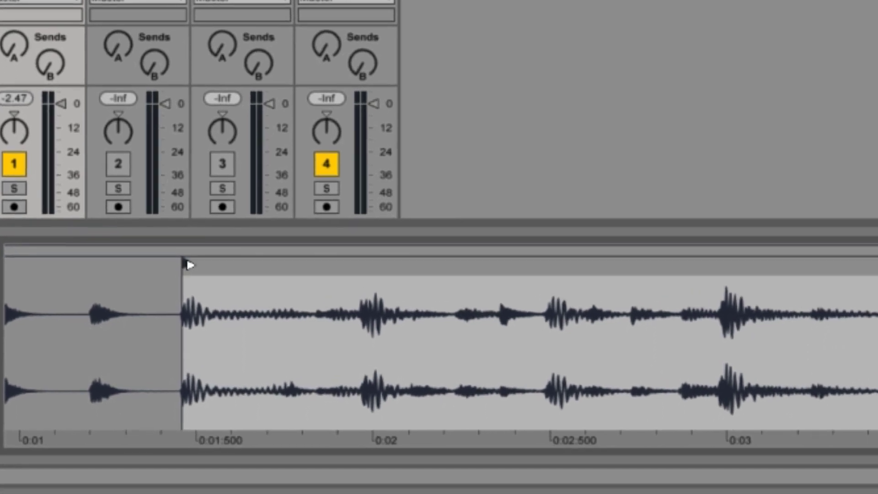
right_click(192, 256)
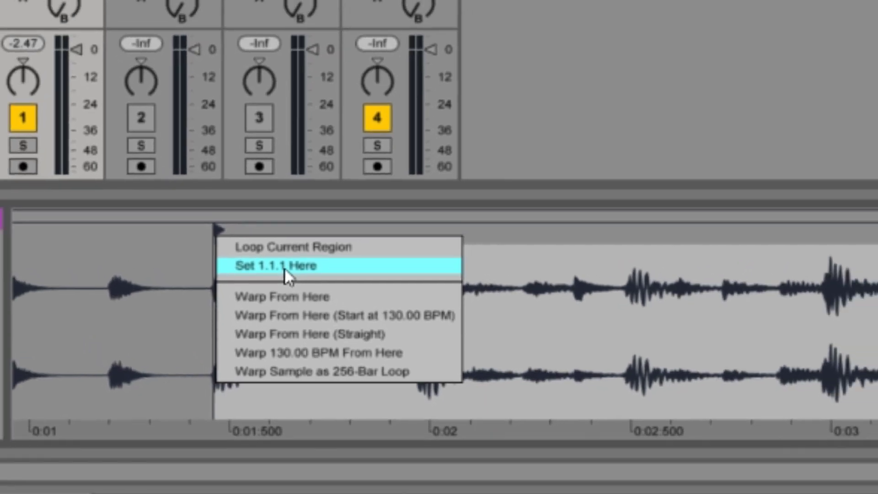
click(284, 269)
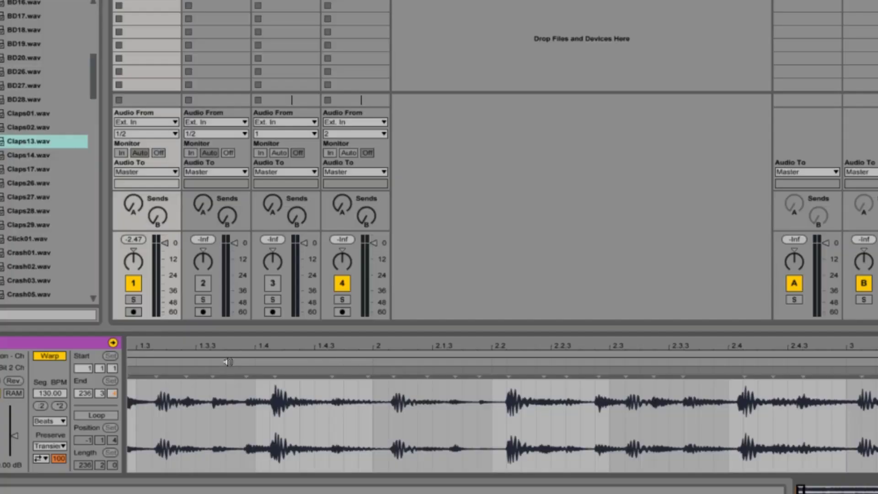
Step: Delete all automatic warp markers after the one at 1.1.1 in the clip
drag(236, 349, 236, 226)
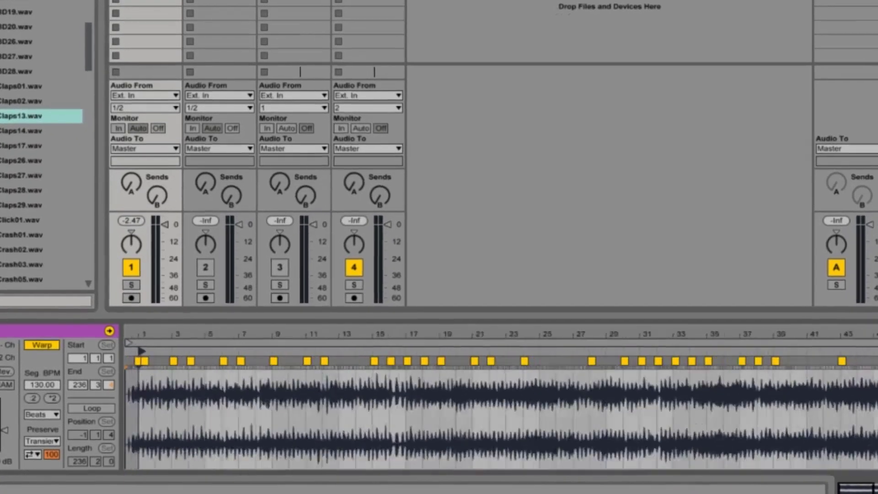
drag(176, 335, 176, 389)
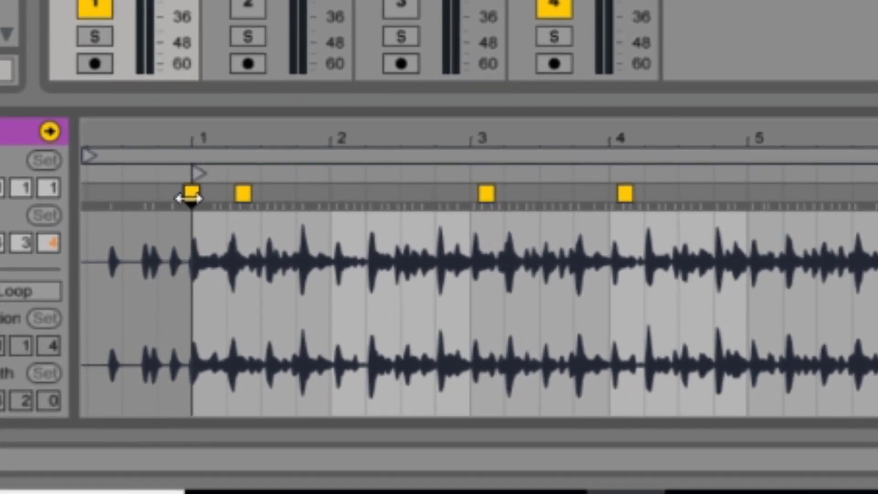
click(190, 198)
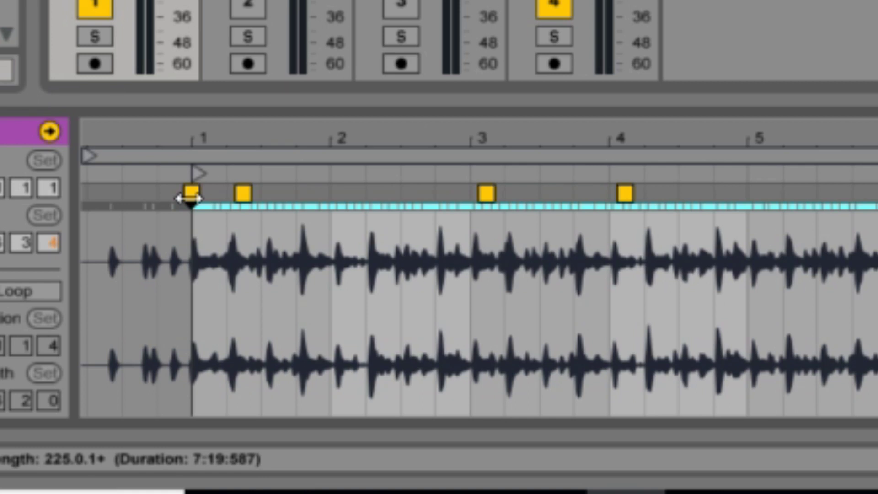
ctrl+click(189, 196)
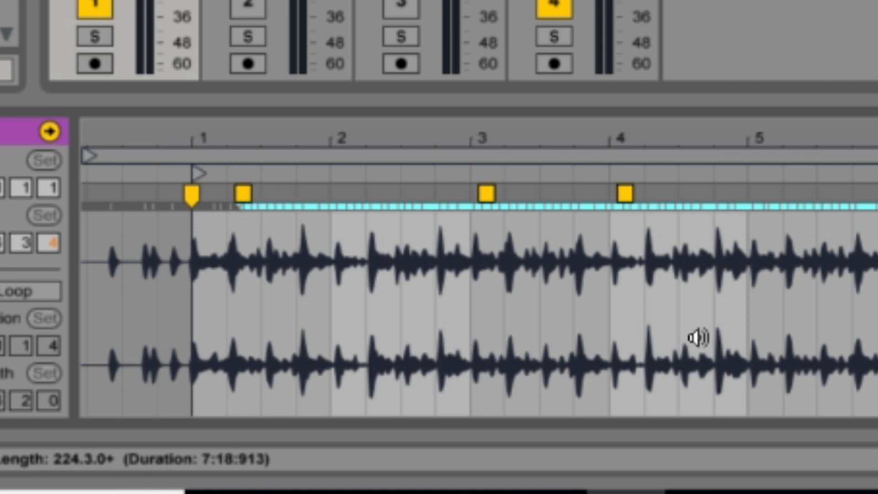
key(Delete)
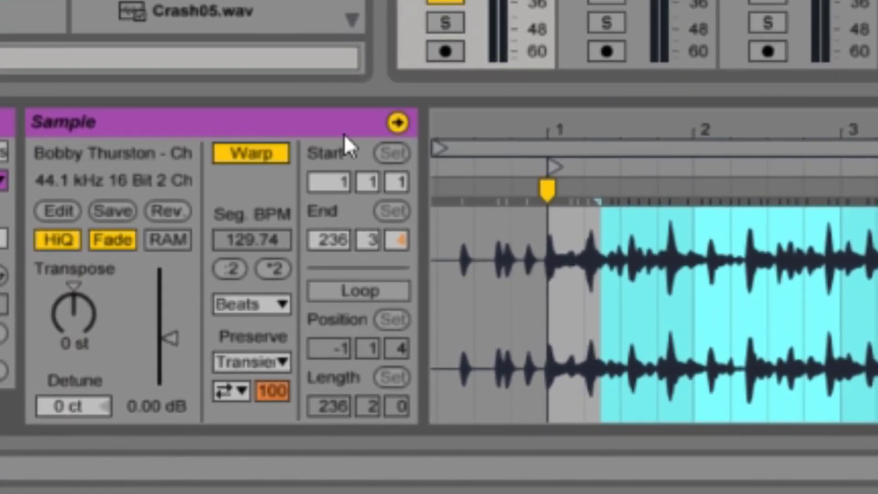
Step: Turn on looping for the clip and set the loop position to 1.1.1
click(359, 291)
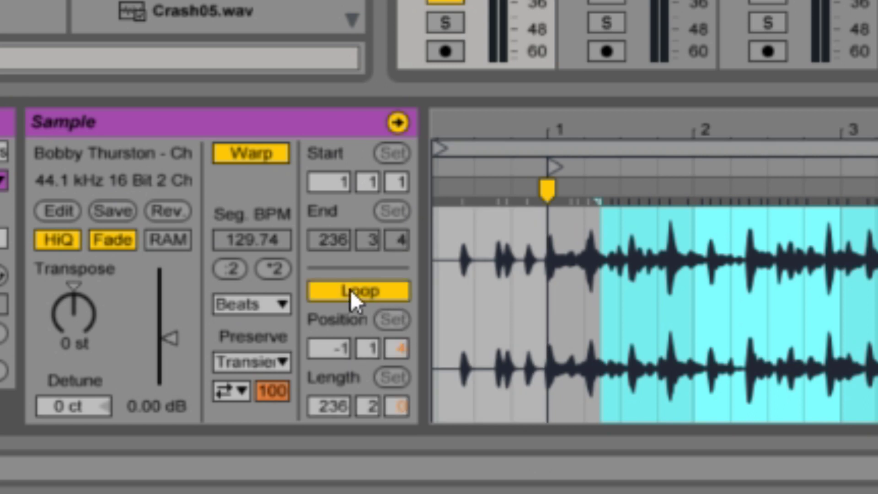
click(327, 348)
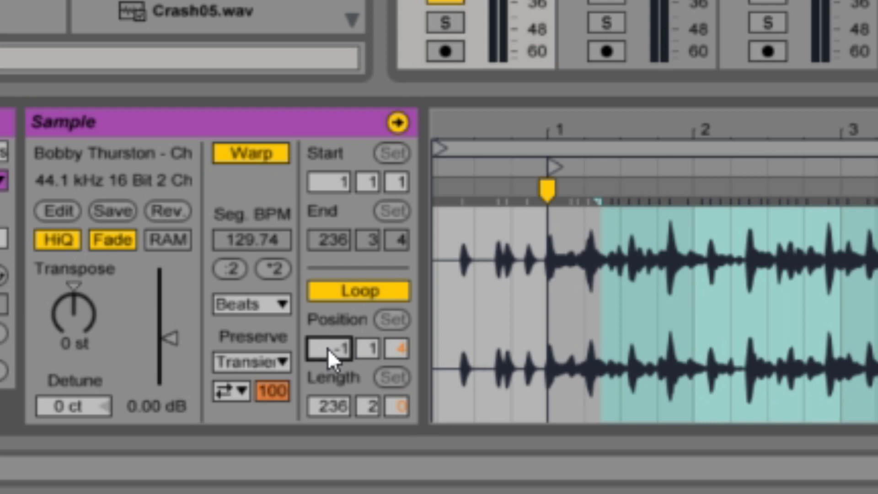
text(1)
key(Tab)
text(1)
key(Tab)
text(1)
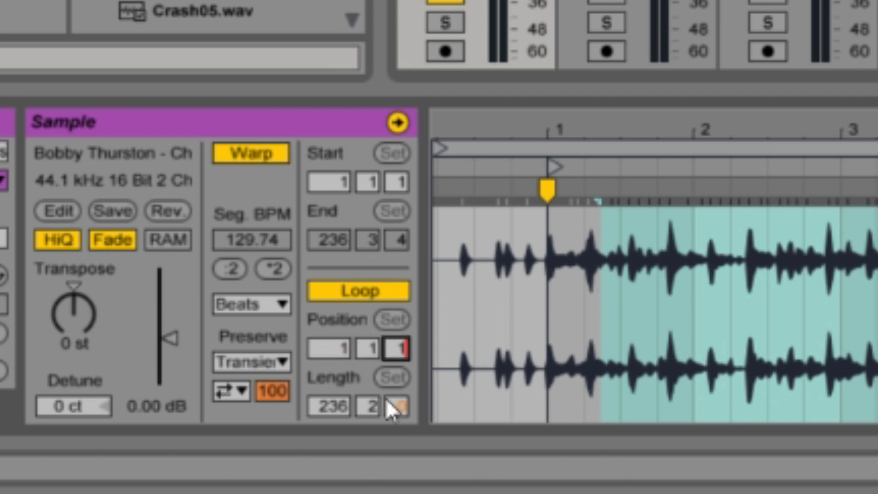
key(Tab)
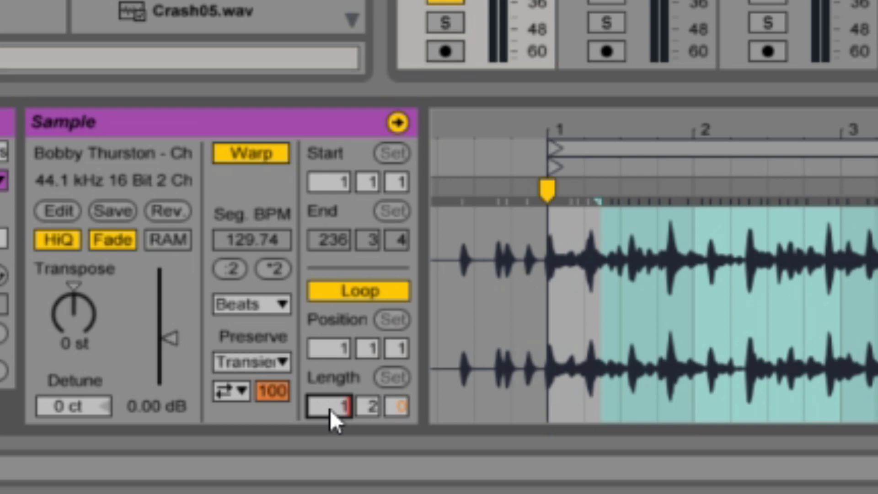
Step: Set the loop length to one bar (1.0.0) and play the loop
key(Tab)
text(0)
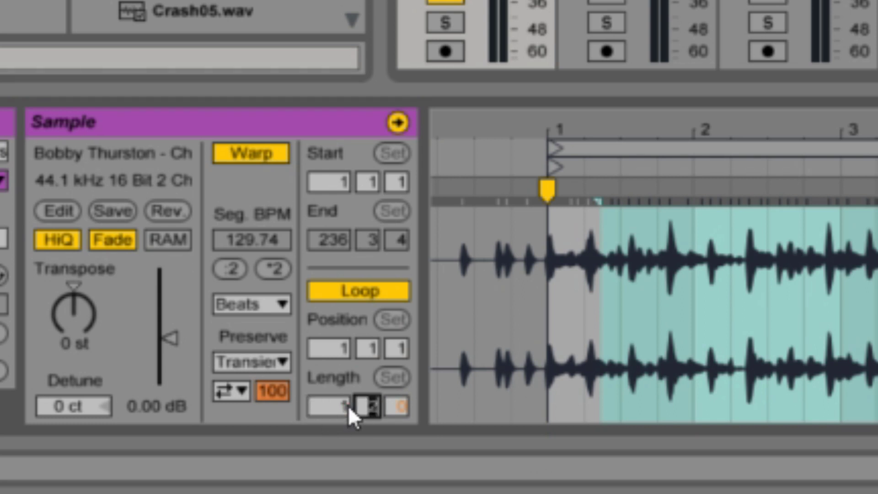
key(Tab)
text(0)
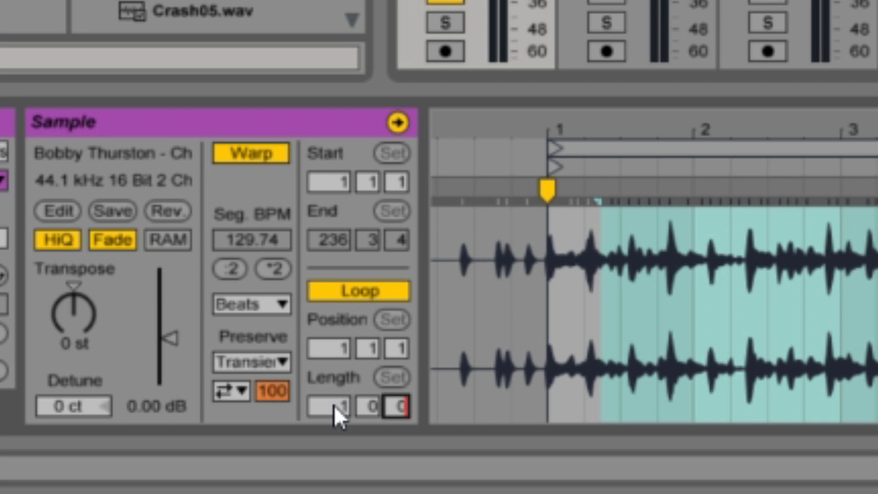
key(Return)
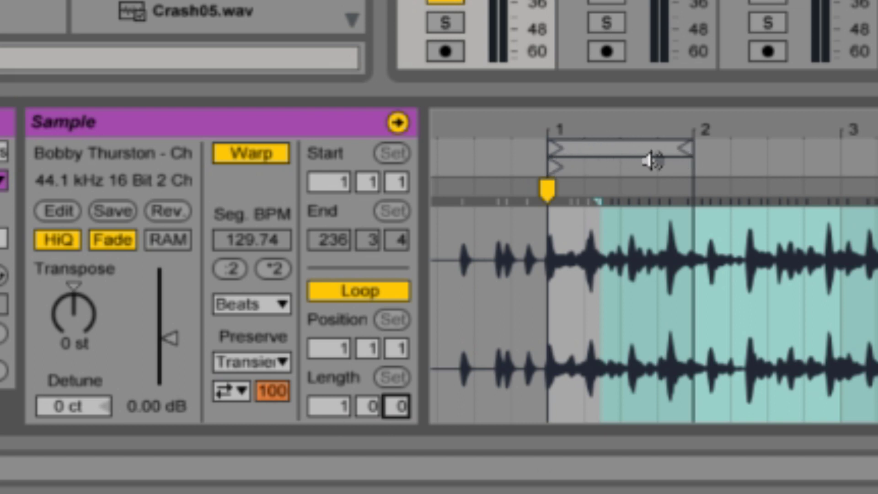
click(618, 149)
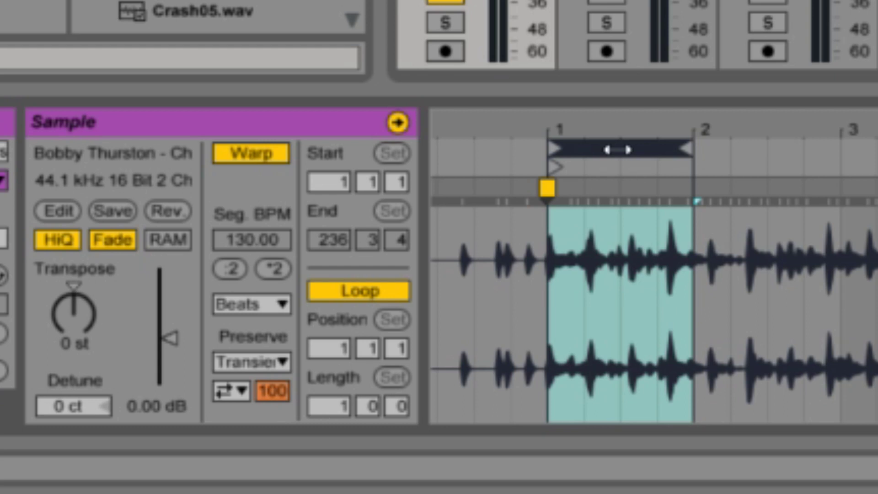
key(space)
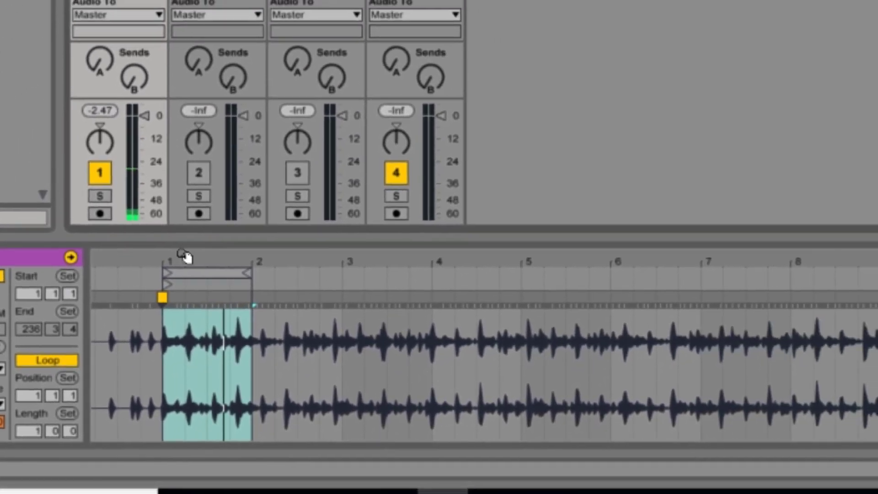
Step: Pin the kick just after the bar 2 line with a warp marker aligned to bar 2, and audition the loop
drag(227, 246, 368, 297)
drag(217, 297, 241, 274)
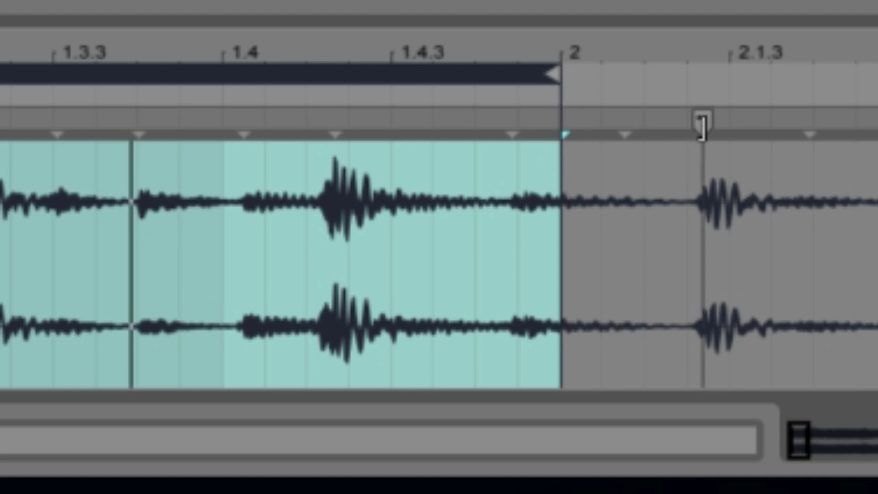
drag(704, 123, 563, 132)
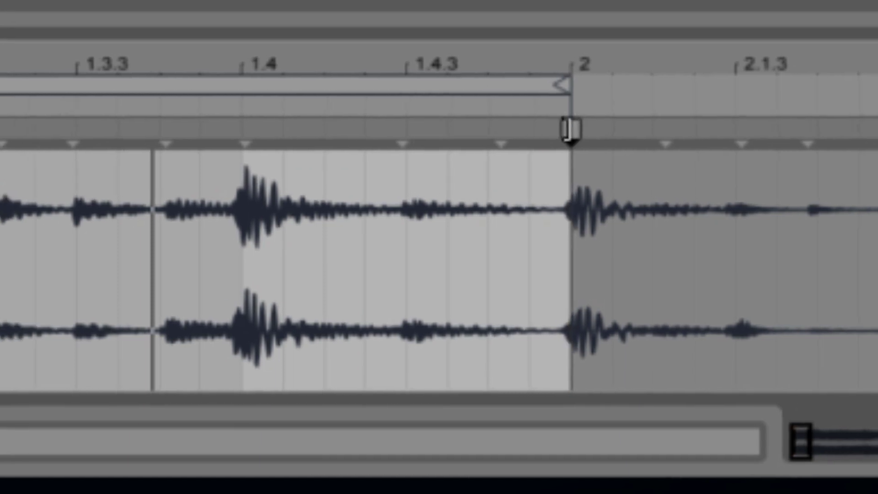
click(562, 120)
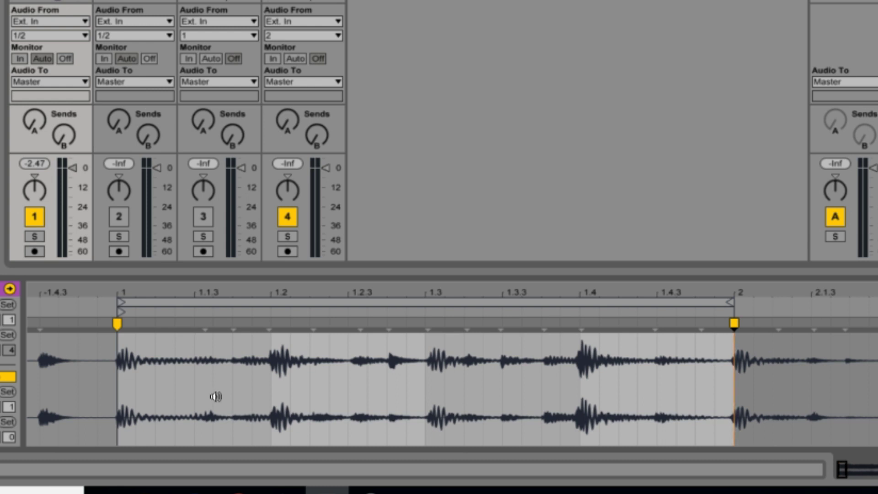
key(space)
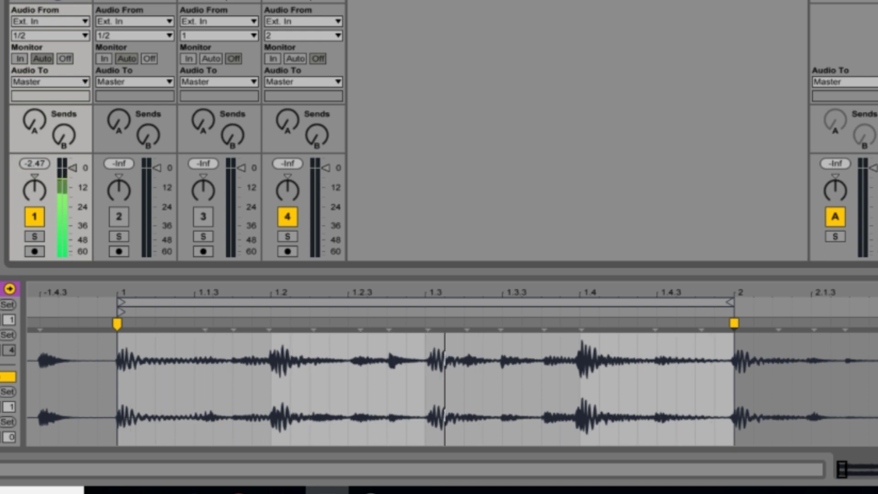
key(space)
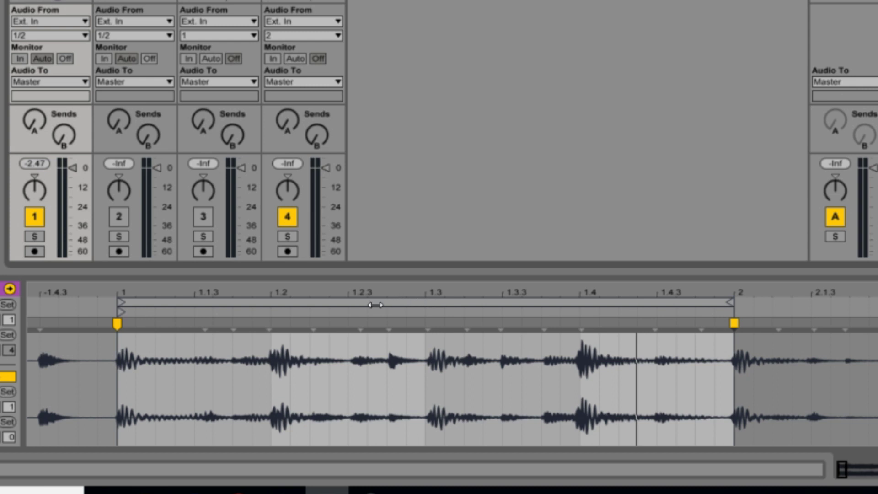
Step: Shift the one-bar loop to bar 2 and pin the kick near its end with a warp marker aligned to bar 3
click(421, 303)
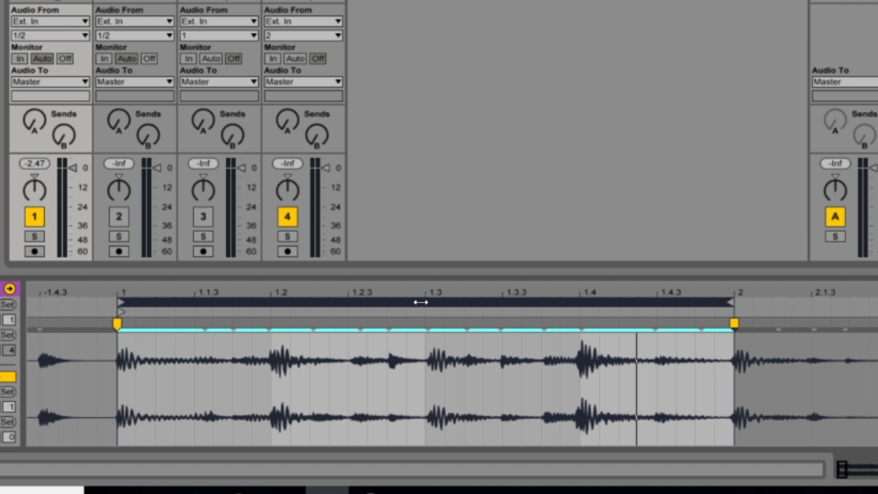
key(Up)
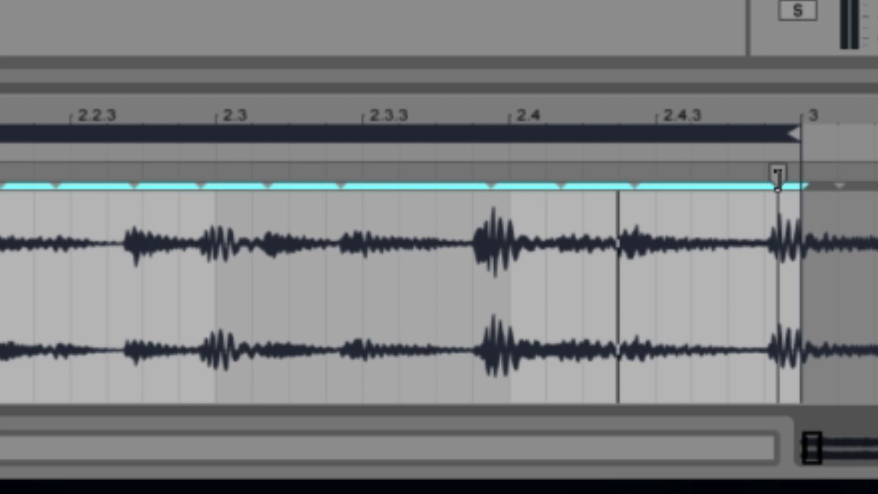
click(778, 183)
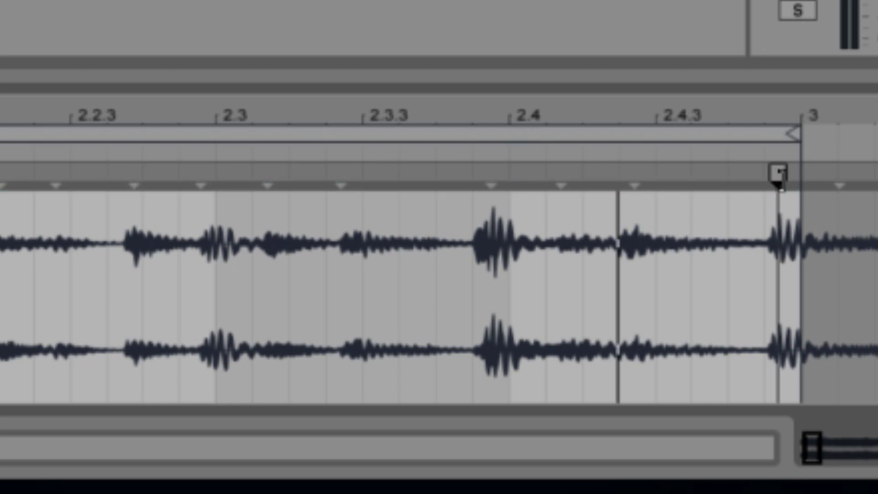
drag(779, 181, 787, 180)
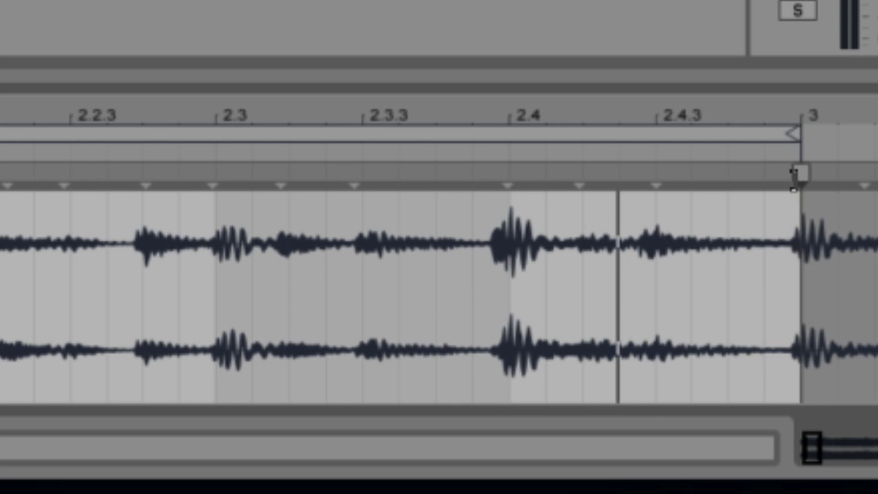
click(801, 174)
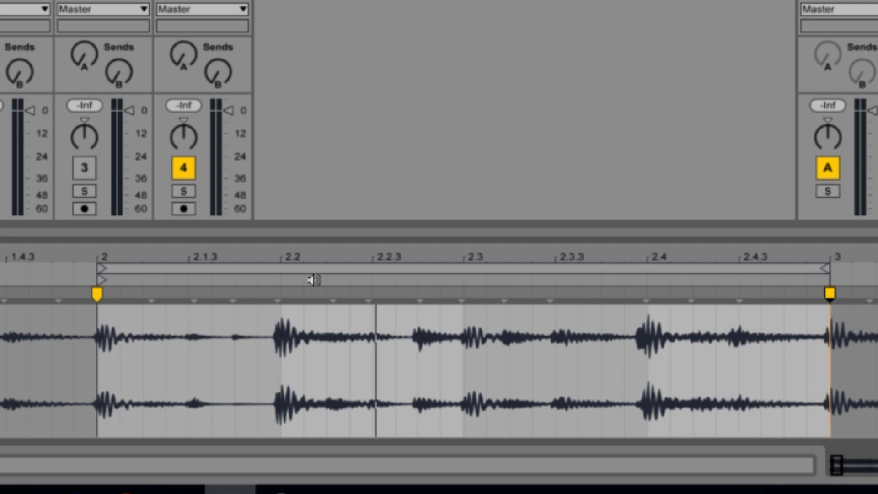
Step: Shift the one-bar loop forward so it starts at bar 3
click(320, 269)
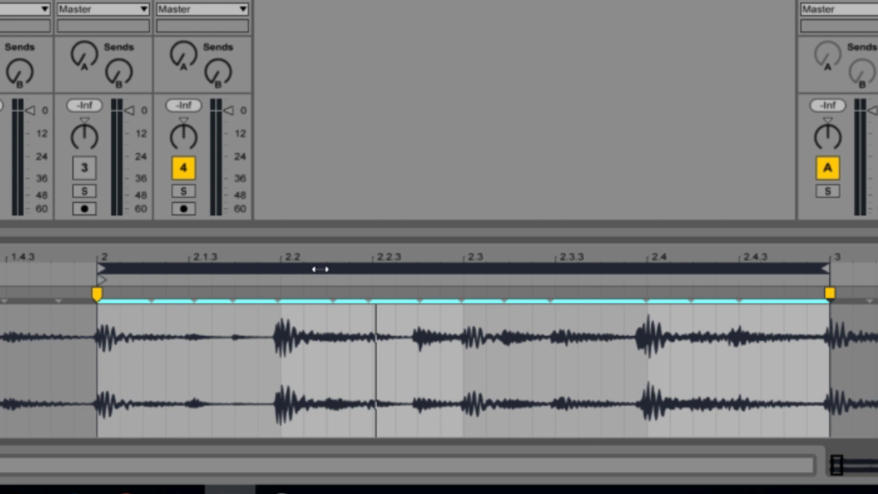
key(Up)
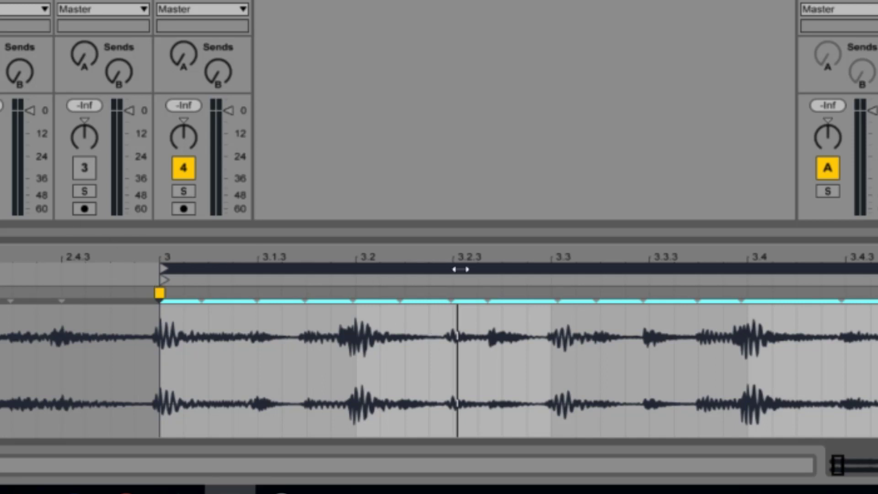
Step: Pin the kick at the end of the one-bar loop with a warp marker aligned to bar 4
drag(475, 259, 322, 260)
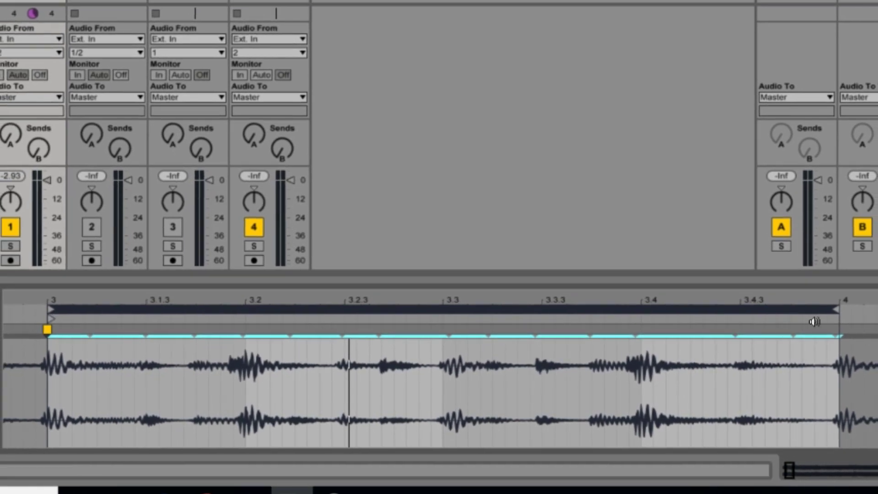
drag(835, 330, 839, 330)
click(839, 329)
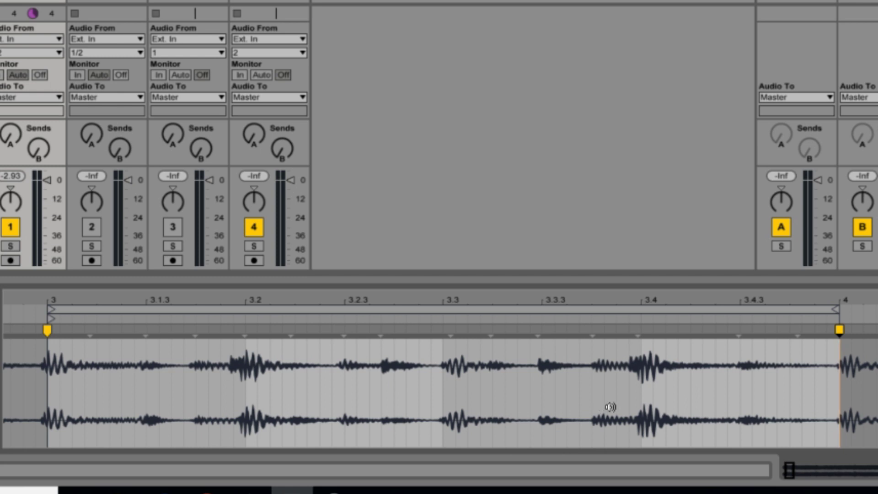
Step: Pin the inner beats of bar 3 with warp markers aligned to 3.3, 3.2 and 3.4, and audition the loop
mouse_move(450, 331)
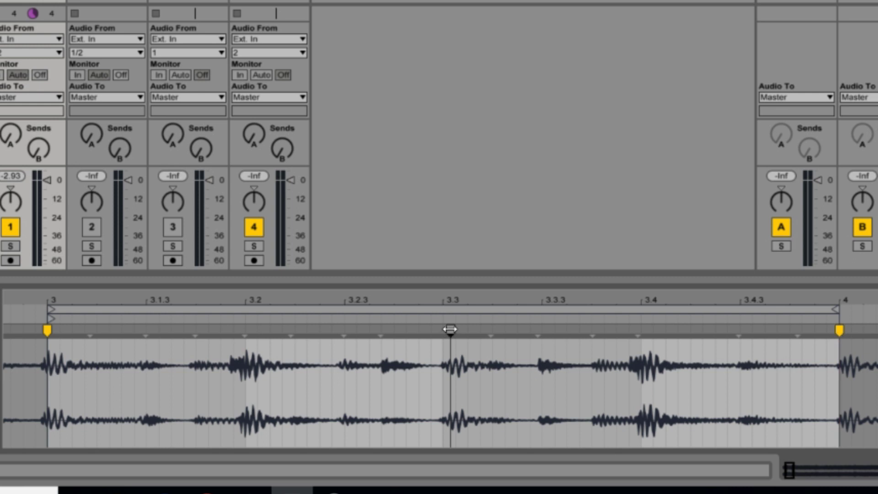
drag(450, 330, 443, 329)
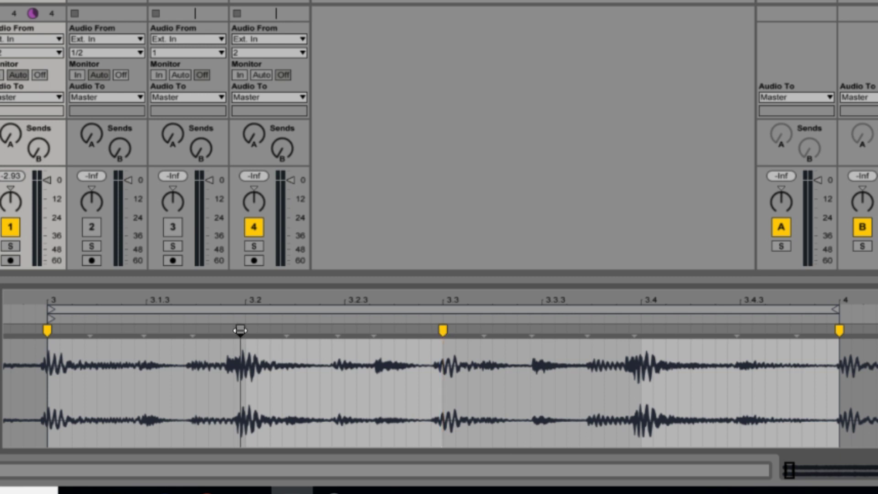
drag(240, 329, 245, 329)
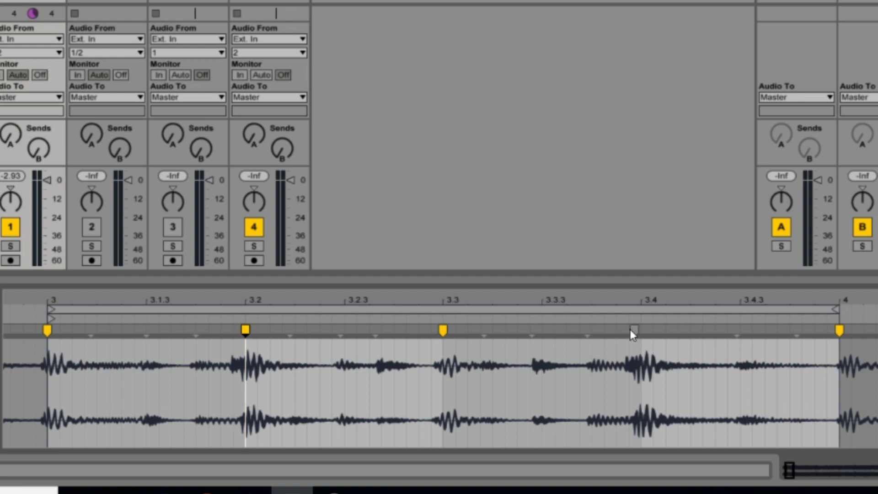
drag(634, 330, 640, 329)
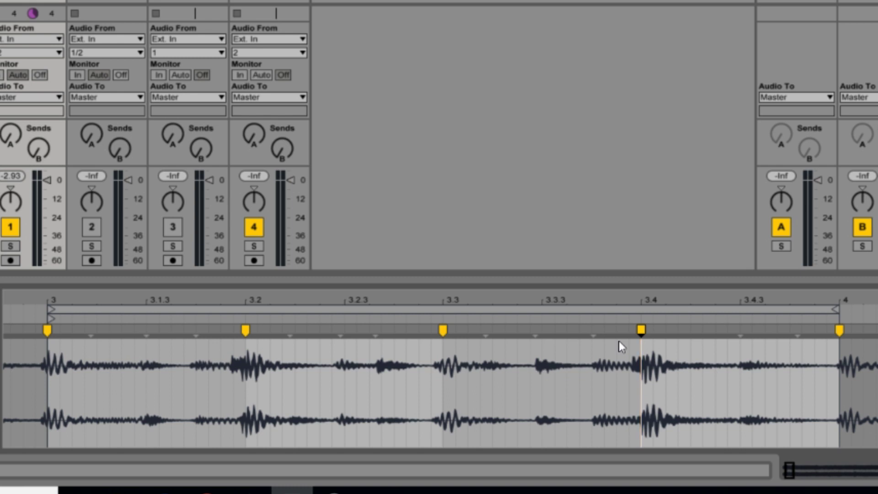
key(space)
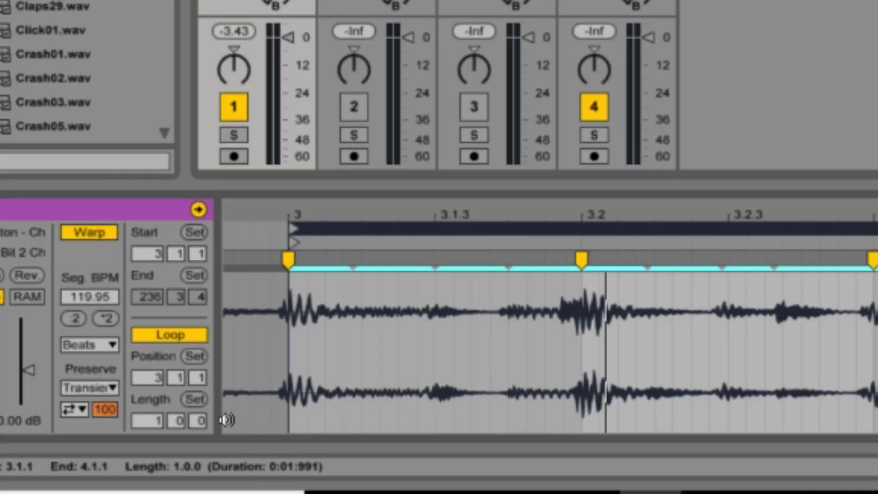
Step: Set the loop length to two bars (2.0.0) and pin the kick at its end with a warp marker on bar 5
click(155, 426)
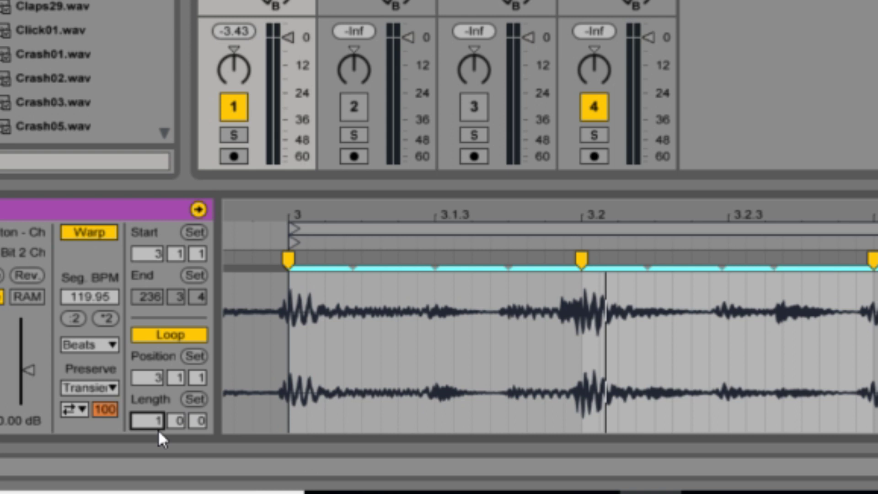
text(2)
key(Return)
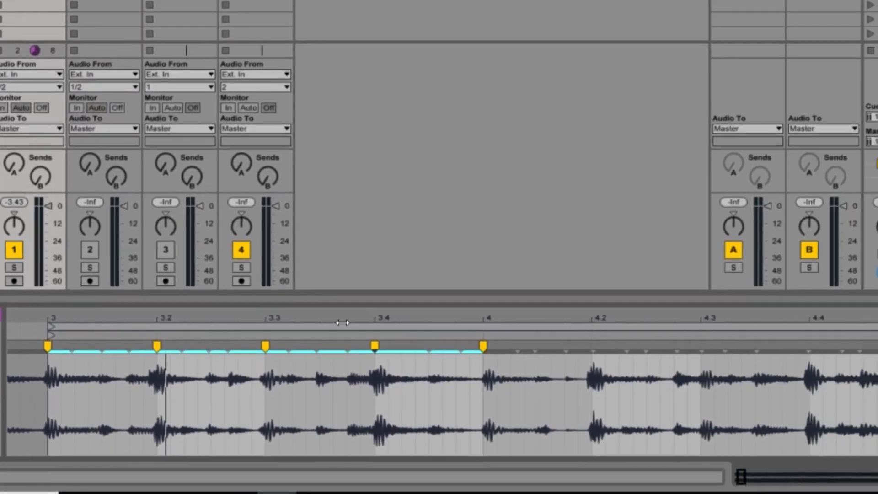
click(511, 285)
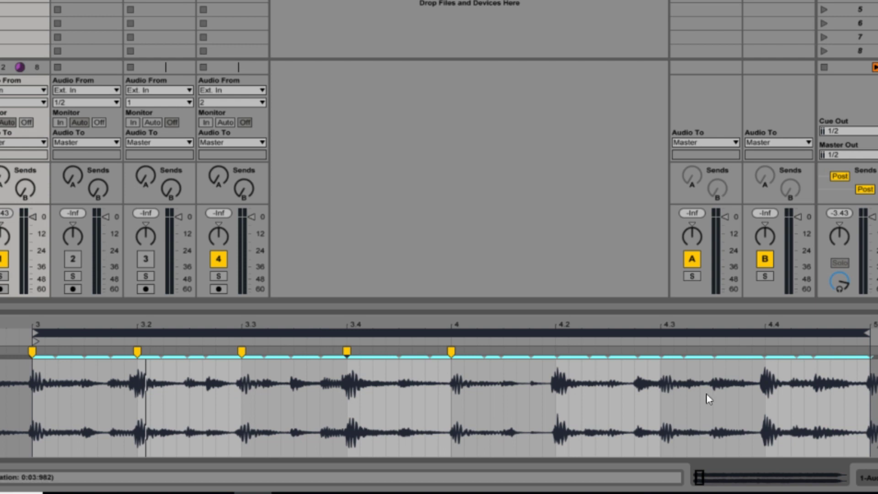
click(869, 351)
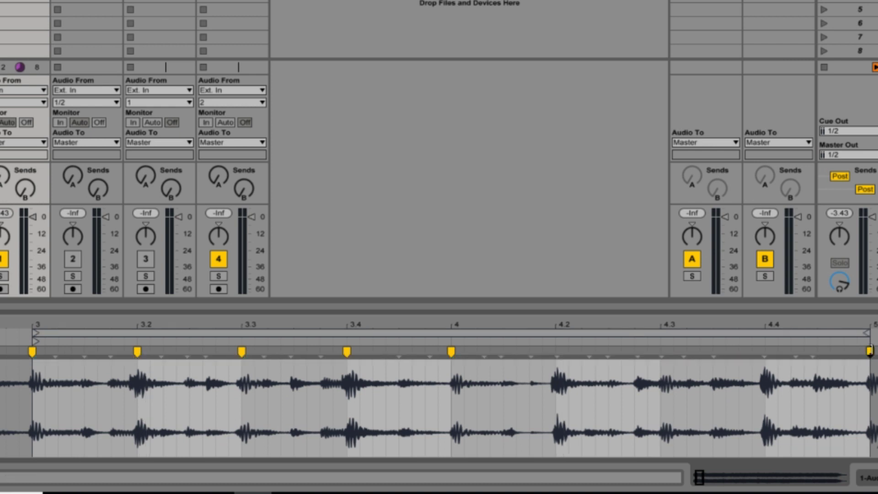
Step: Shift the two-bar loop to bar 5 and pin its hits with warp markers aligned to bar 7 and beat 6.2
click(660, 336)
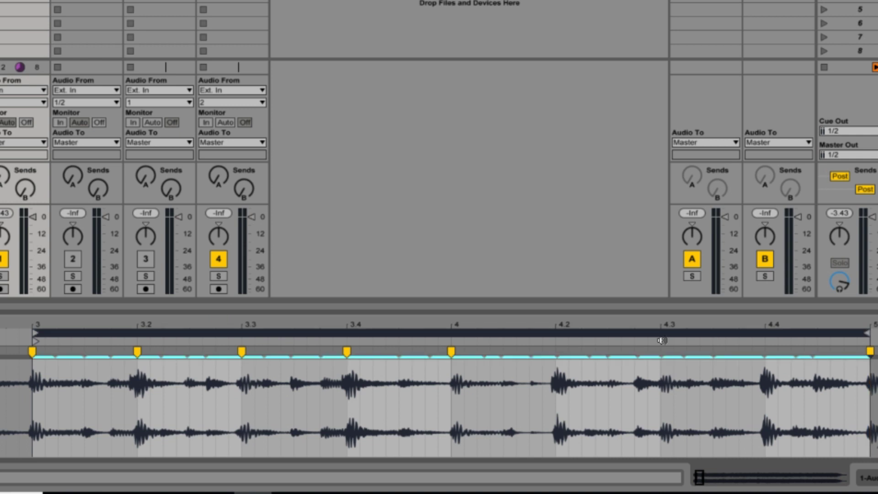
key(Down)
drag(392, 327, 0, 327)
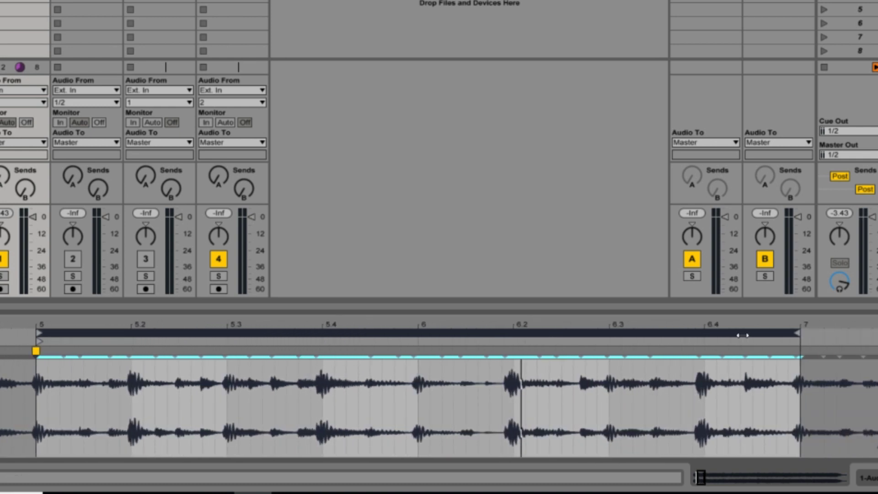
drag(798, 350, 801, 350)
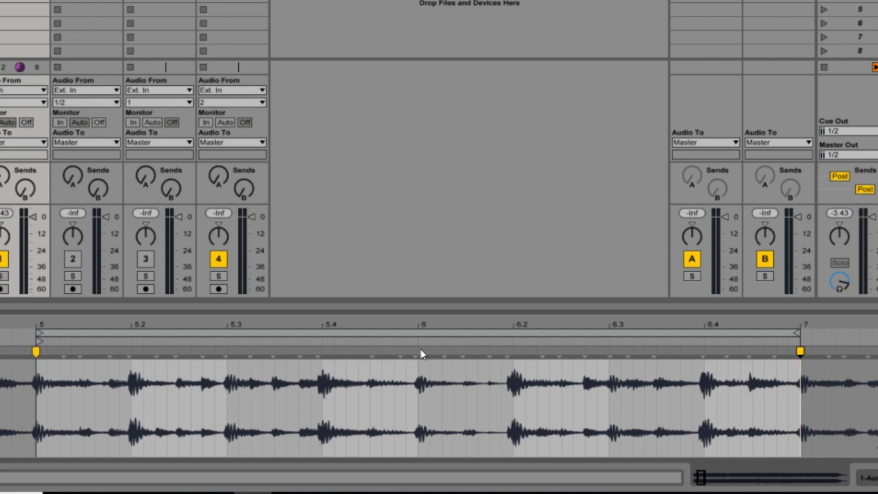
drag(508, 352, 514, 352)
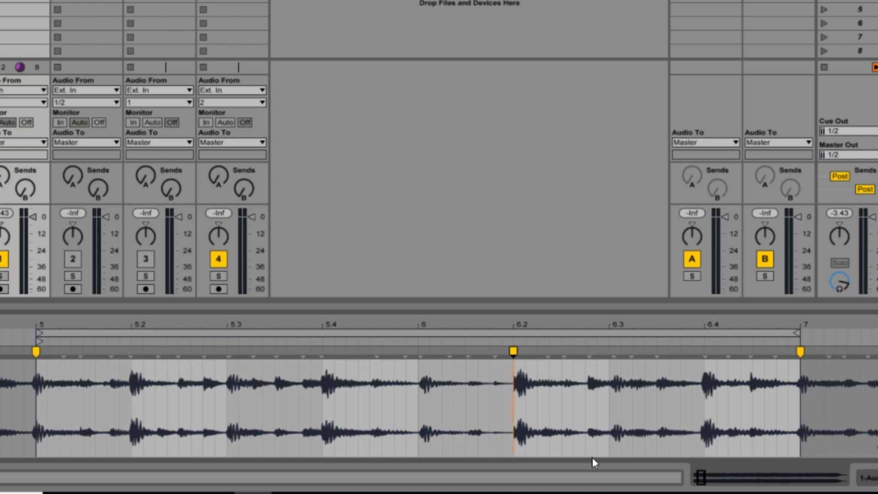
Step: Shift the two-bar loop to bar 7, pin the kick near its end to bar 9 with a warp marker, and play it
click(435, 334)
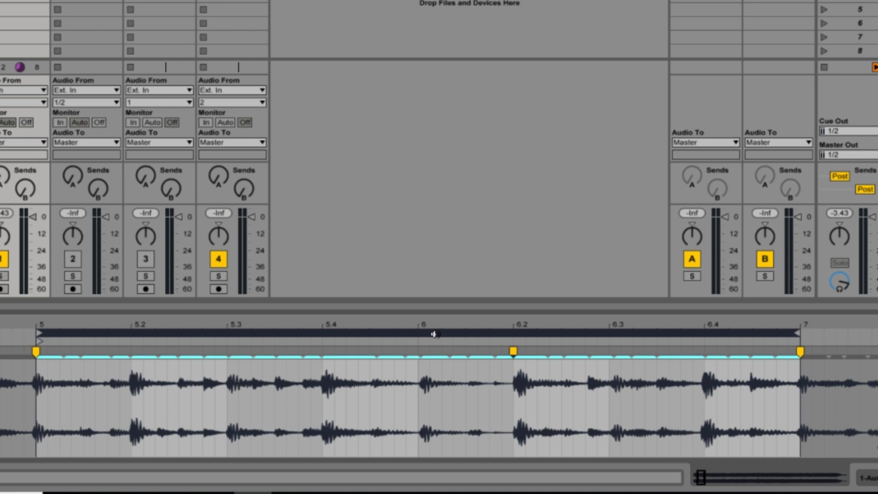
key(Down)
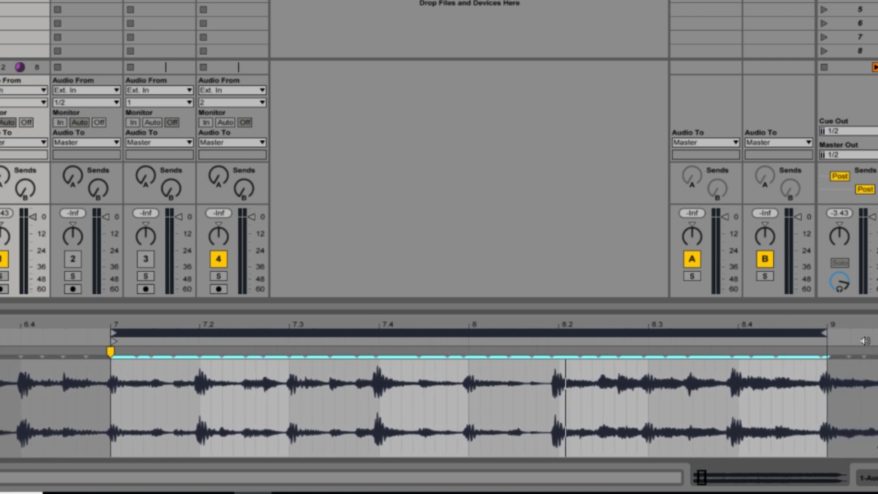
drag(822, 350, 827, 350)
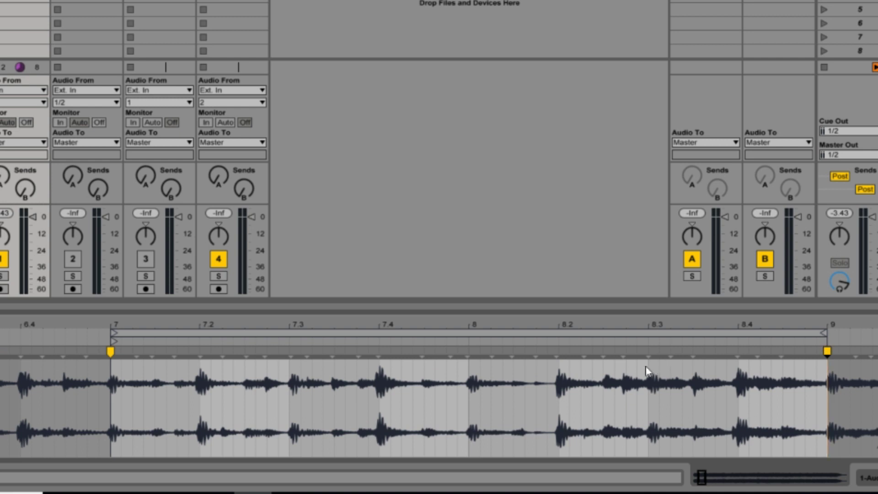
key(space)
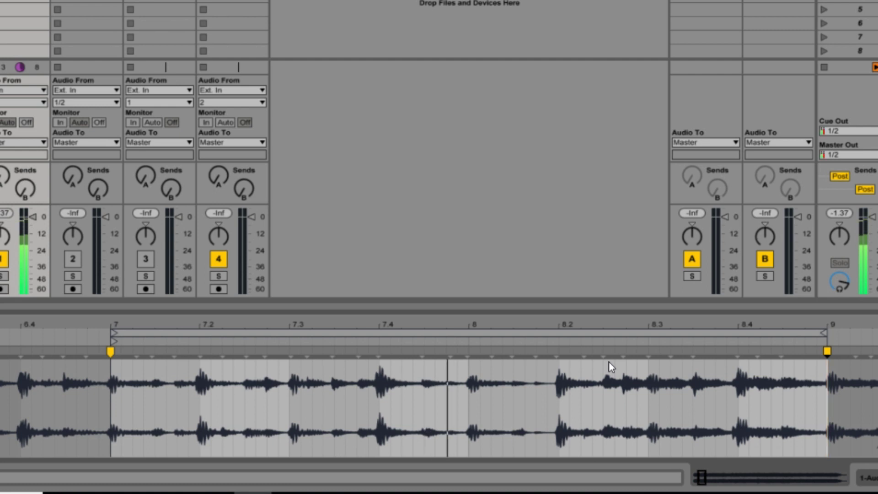
Step: Shift the two-bar loop to bar 9 and pin the kick just after its end with a warp marker aligned to bar 11
click(420, 336)
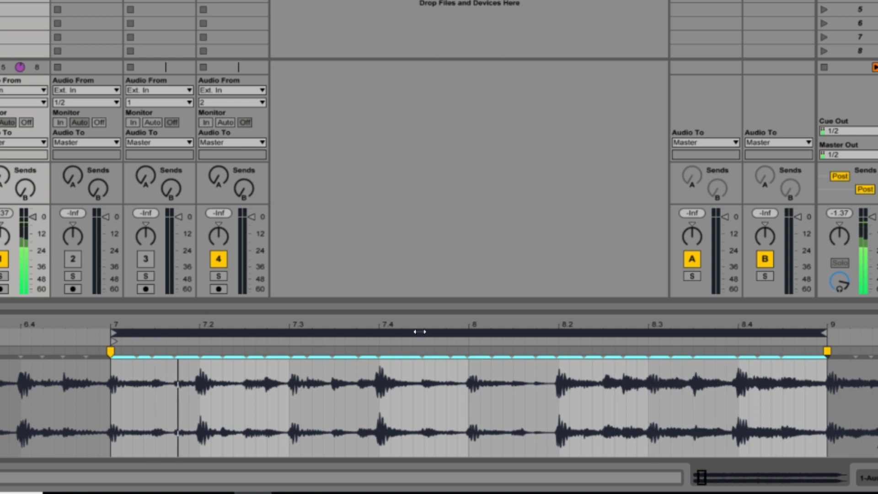
key(Down)
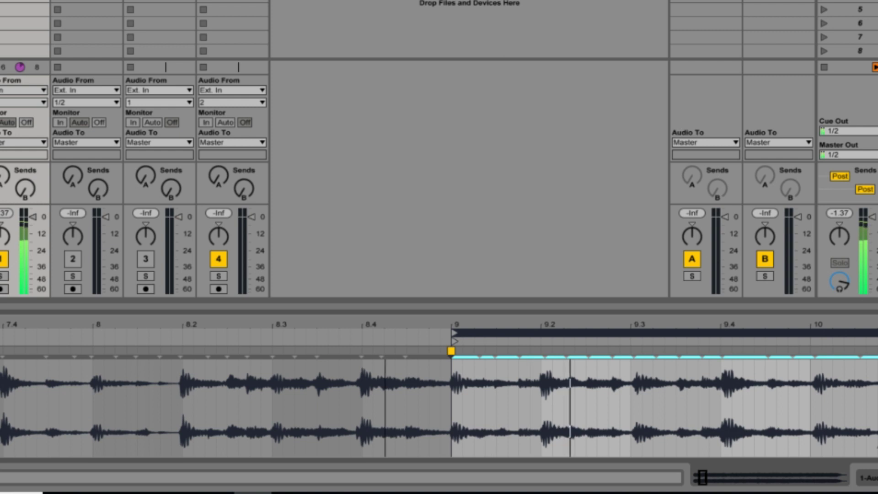
drag(60, 325, 40, 325)
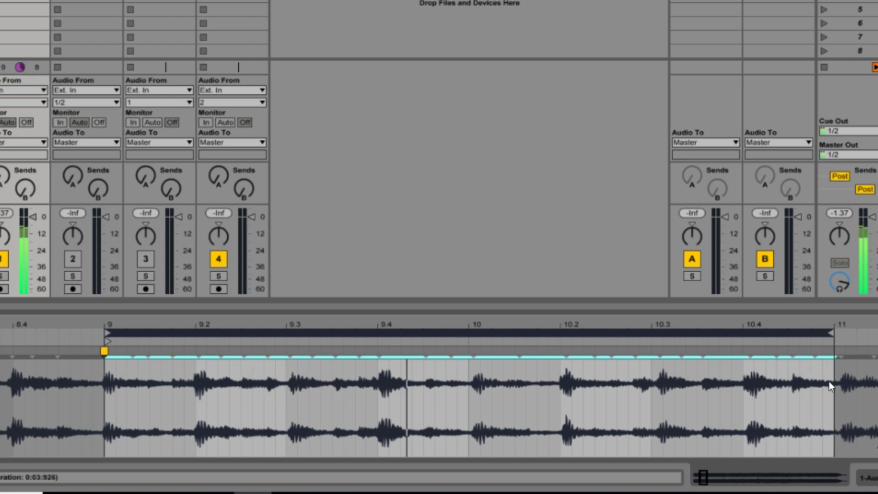
click(842, 351)
drag(842, 352, 834, 352)
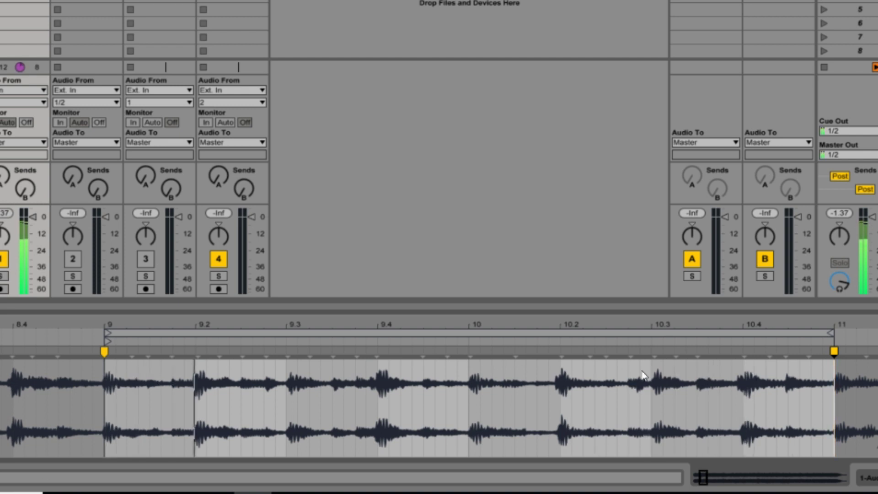
Step: Shift the two-bar loop to bar 11 and pin the kick at its end with a warp marker aligned to bar 13
click(589, 334)
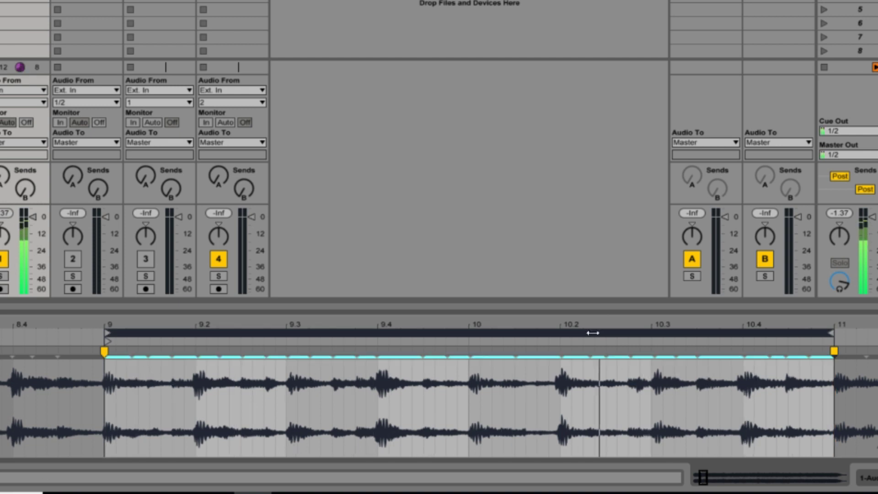
key(Up)
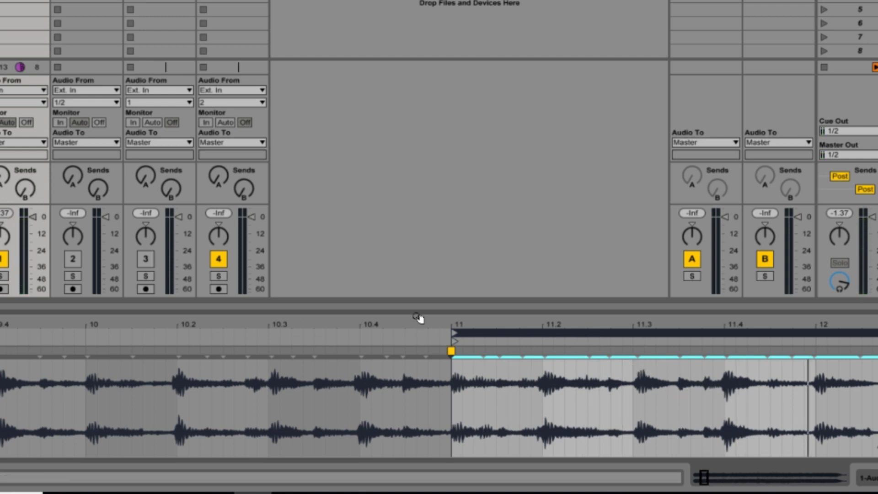
drag(416, 325, 196, 325)
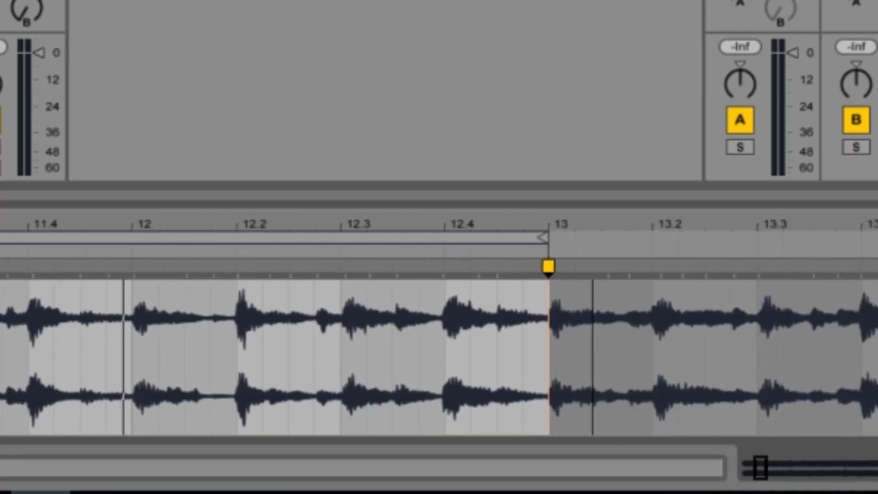
Step: Place a warp marker at beat 13.2 and fine-tune the waveform beneath it so the hit's start meets the grid line
drag(549, 224, 230, 242)
drag(279, 225, 304, 206)
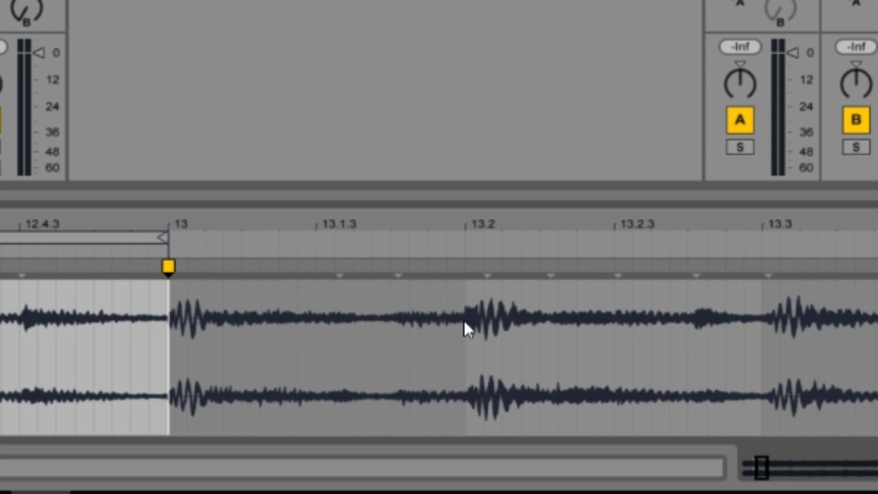
mouse_move(488, 266)
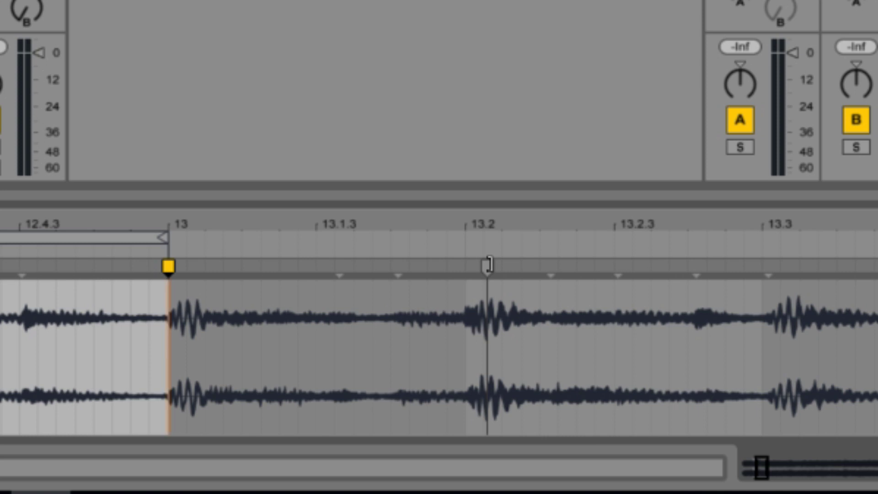
mouse_move(488, 267)
mouse_down()
mouse_move(466, 267)
mouse_move(484, 267)
mouse_up()
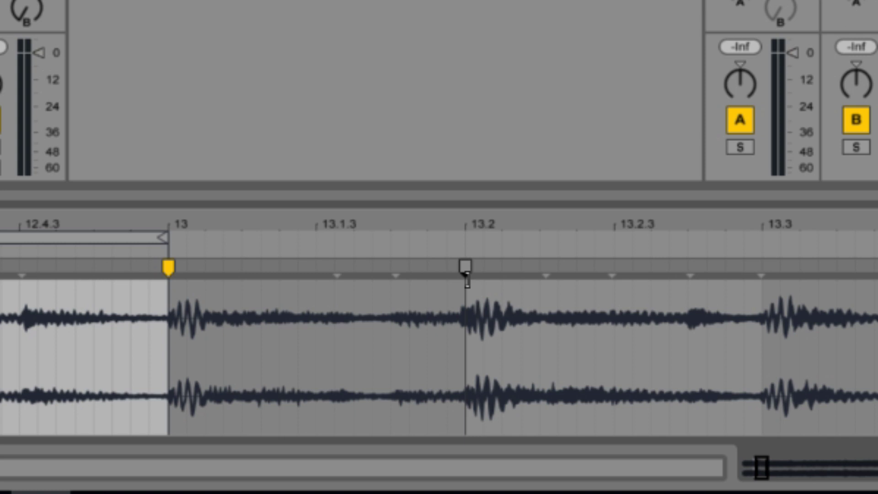
mouse_move(467, 280)
mouse_down()
mouse_move(500, 266)
mouse_move(465, 266)
mouse_move(502, 267)
mouse_move(469, 269)
mouse_up()
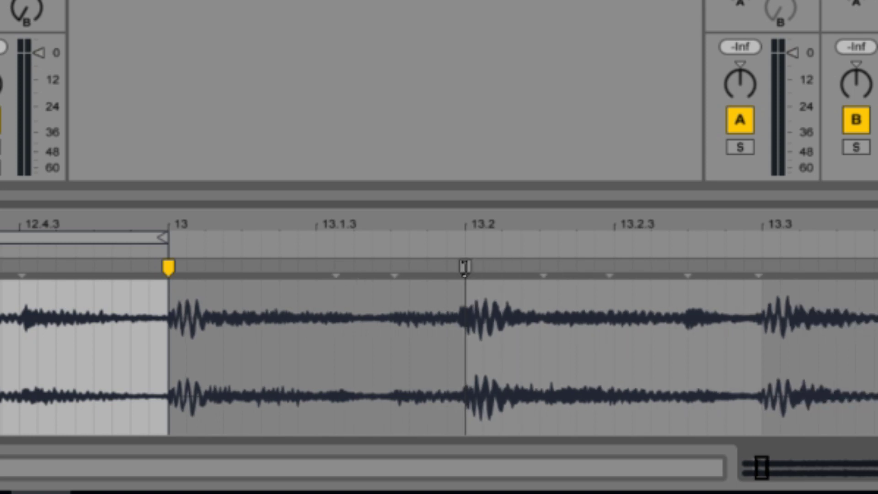